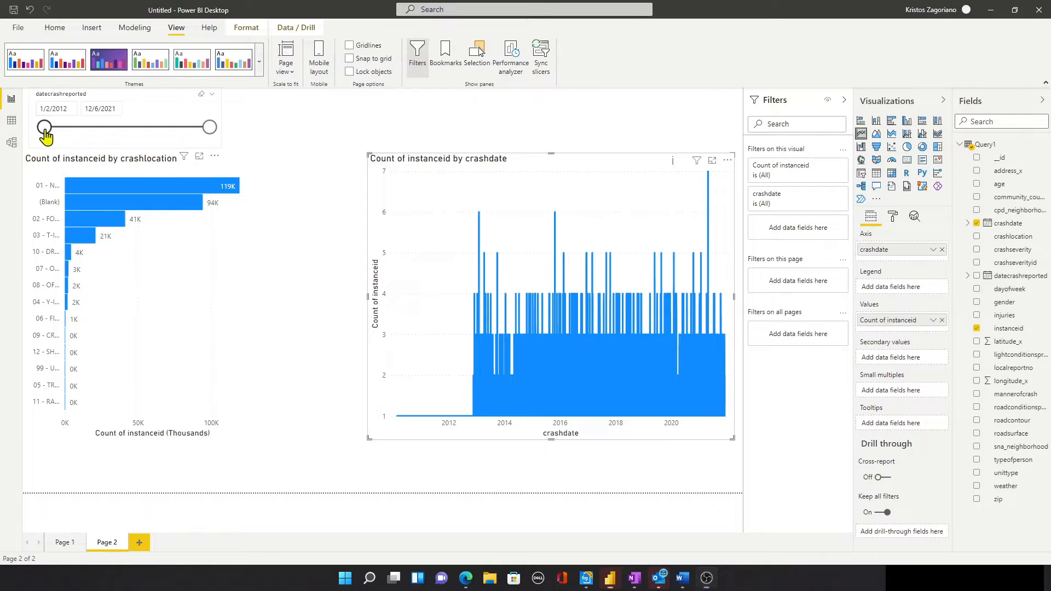
Try narrowing the datecrashreported slicer to start at 10/23/2020, and restore its start date to 1/2/2012.
left_click_drag(44, 128, 190, 141)
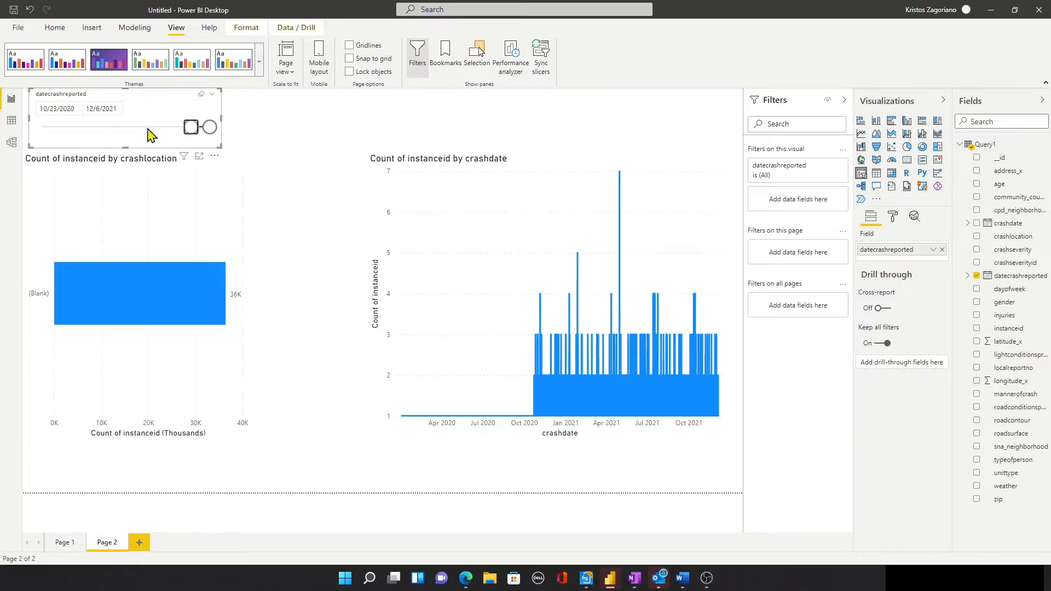
left_click_drag(191, 127, 45, 127)
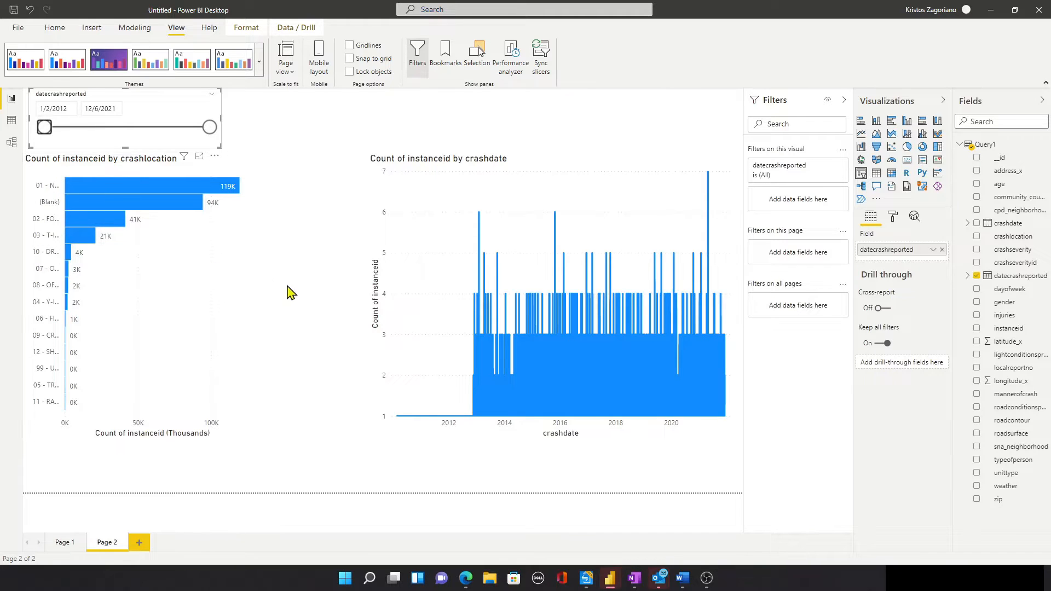
Widen the crash location bar chart so it extends almost to the crashdate line chart.
left_click(240, 295)
left_click_drag(251, 293, 386, 304)
left_click_drag(604, 306, 350, 285)
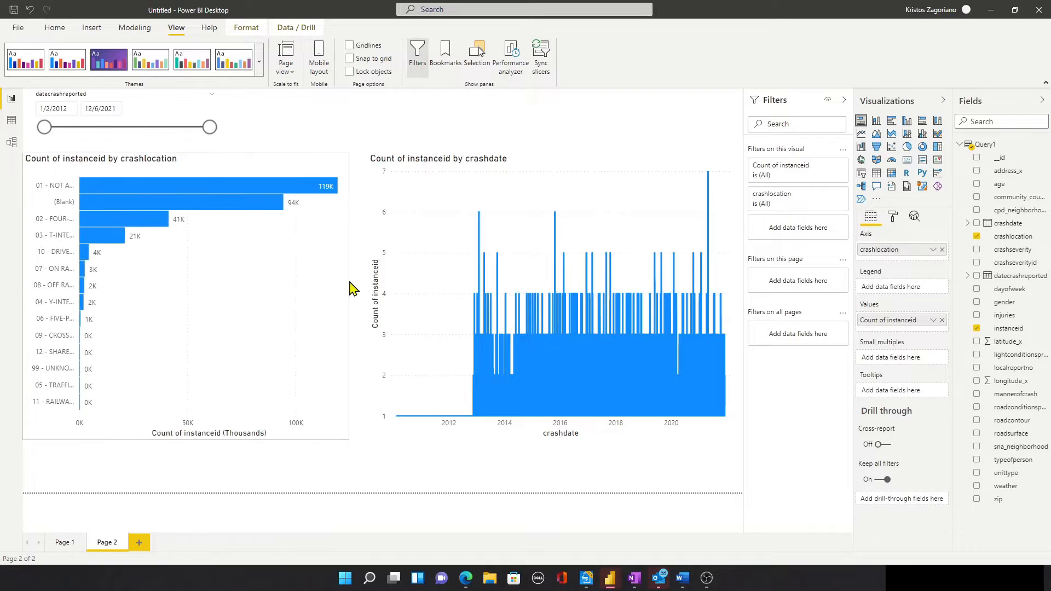
Set the maximum size of the Y axis labels to 50% in the crash location bar chart.
left_click(893, 219)
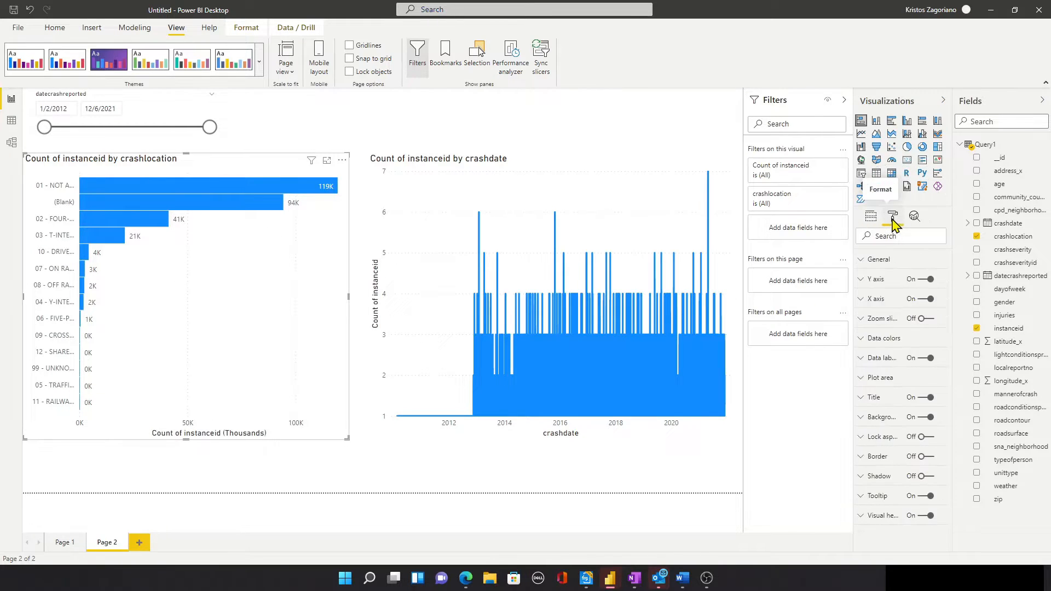
left_click(865, 280)
scroll(887, 350, "down", 5)
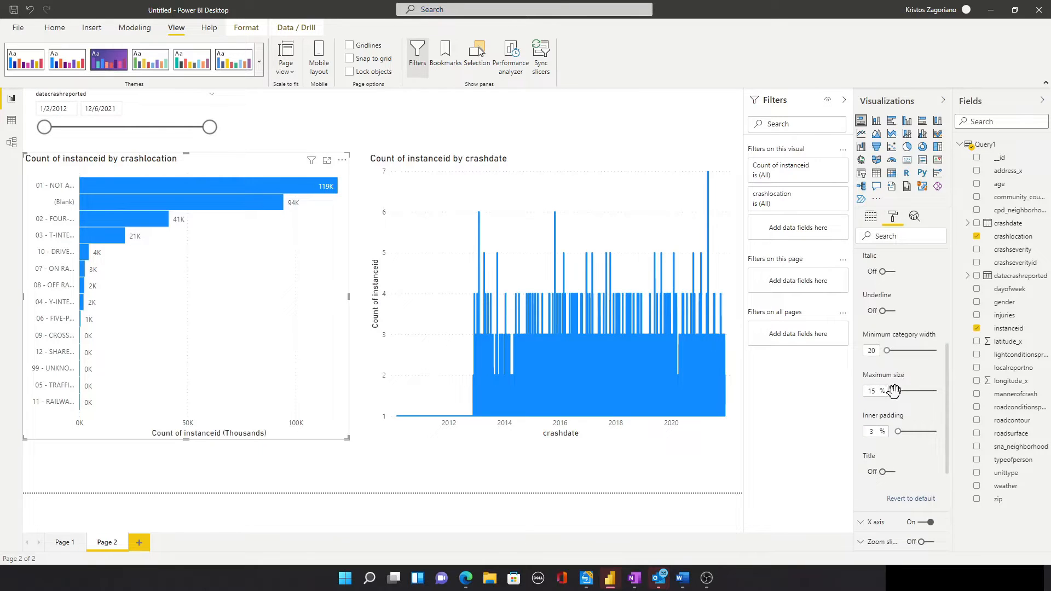
left_click_drag(894, 393, 896, 392)
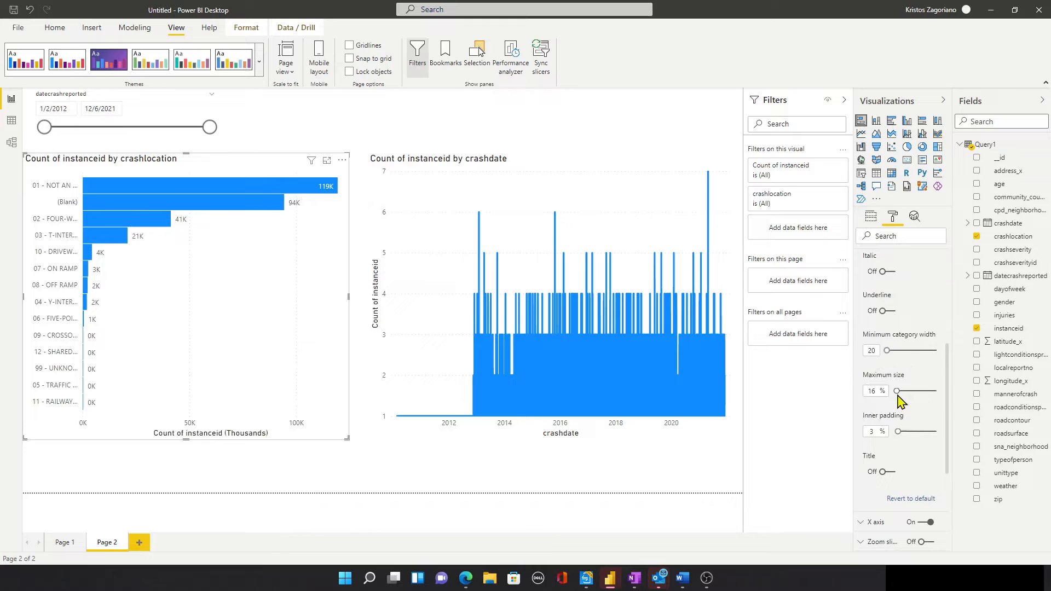
key("ctrl")
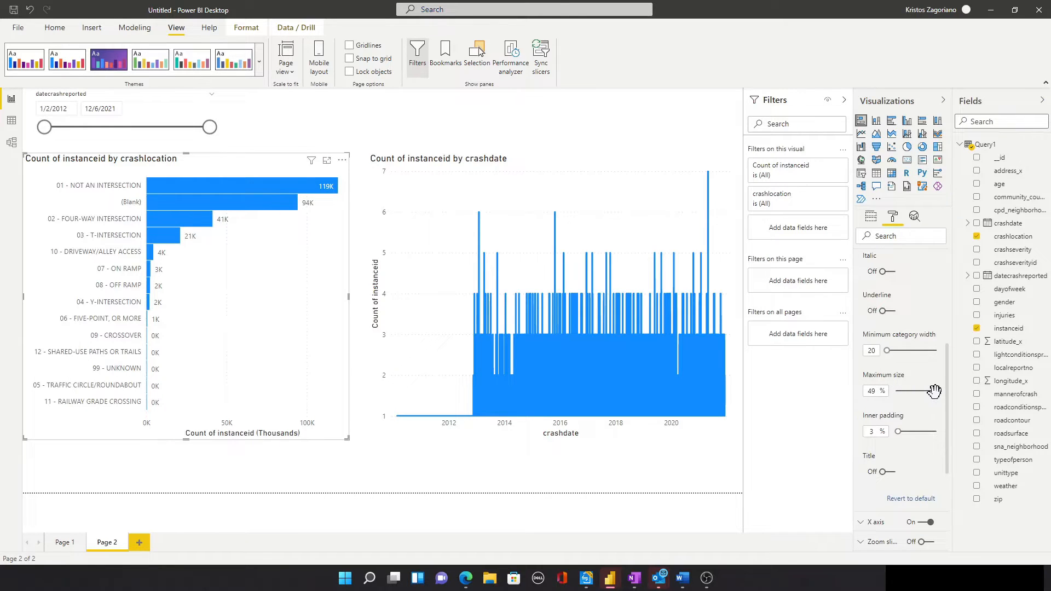
left_click_drag(934, 391, 892, 391)
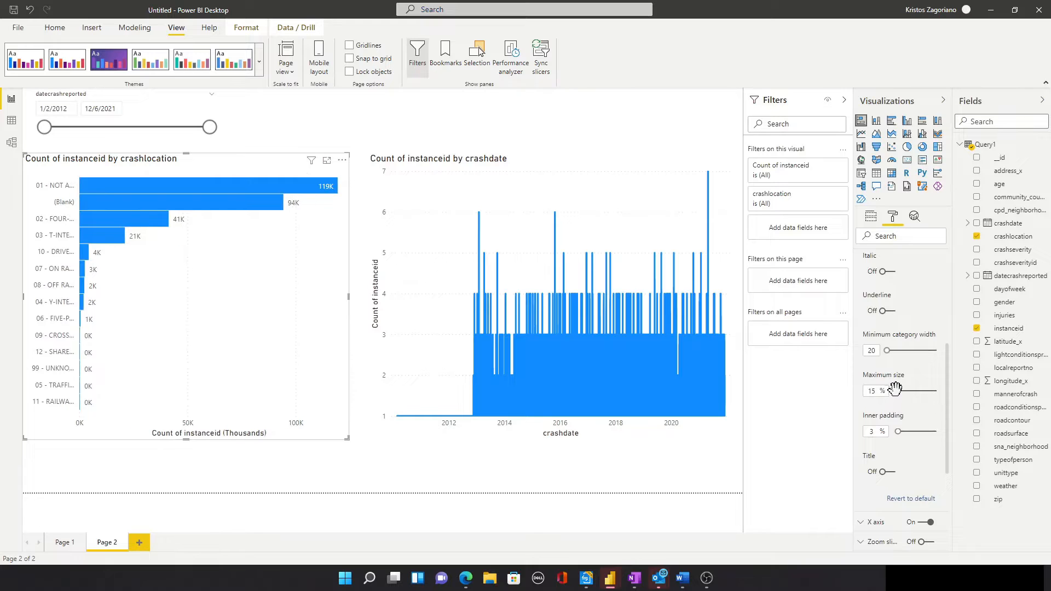
key("ctrl")
key("ctrl")
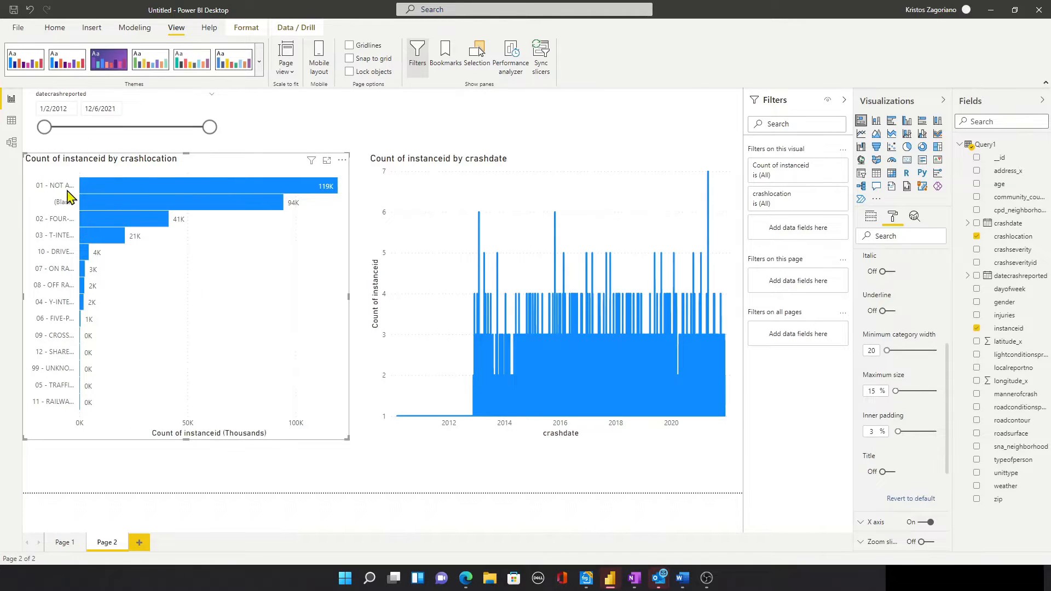
left_click_drag(895, 392, 956, 397)
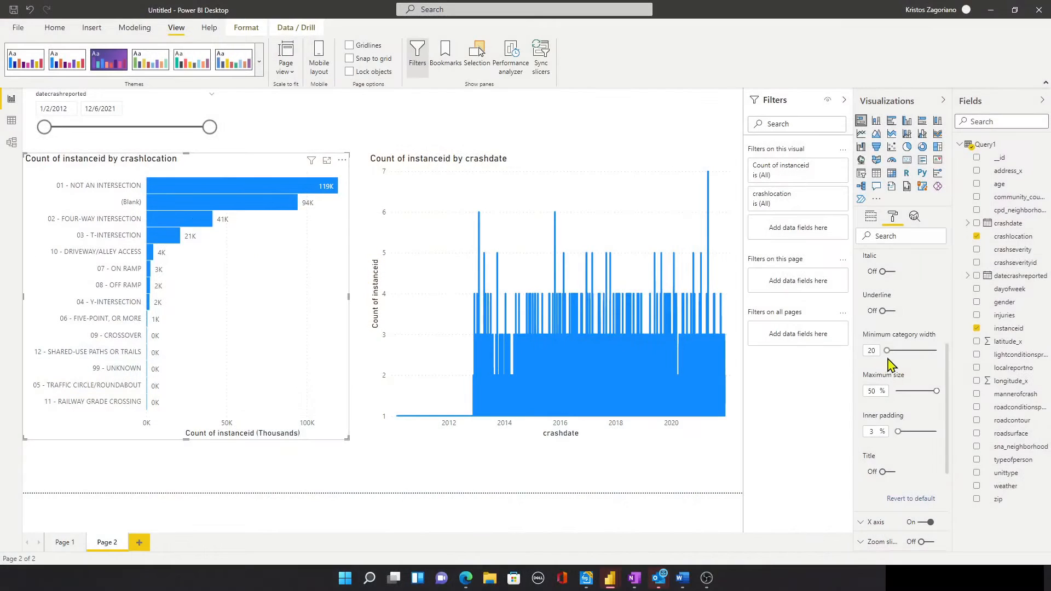
Try the bar chart's Y axis in the Right position, and return it to Left.
scroll(893, 356, "up", 4)
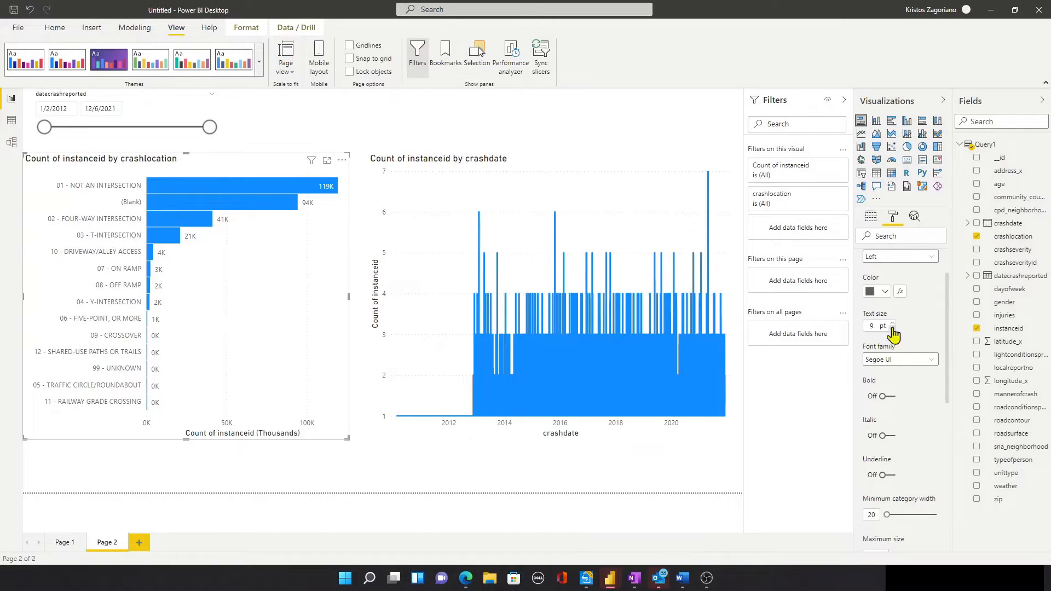
scroll(919, 334, "up", 2)
left_click(920, 312)
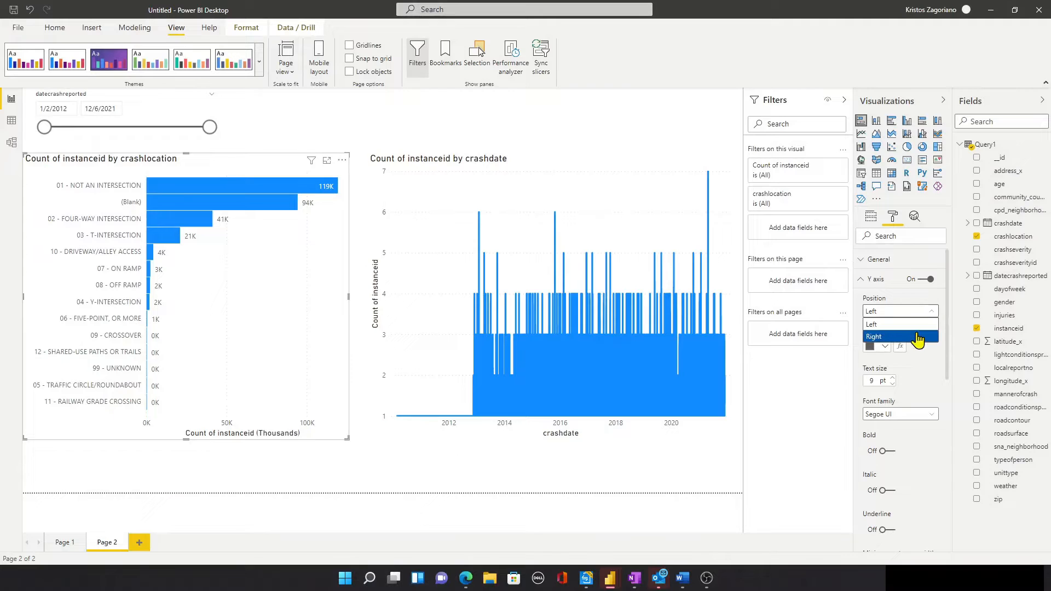
left_click(921, 337)
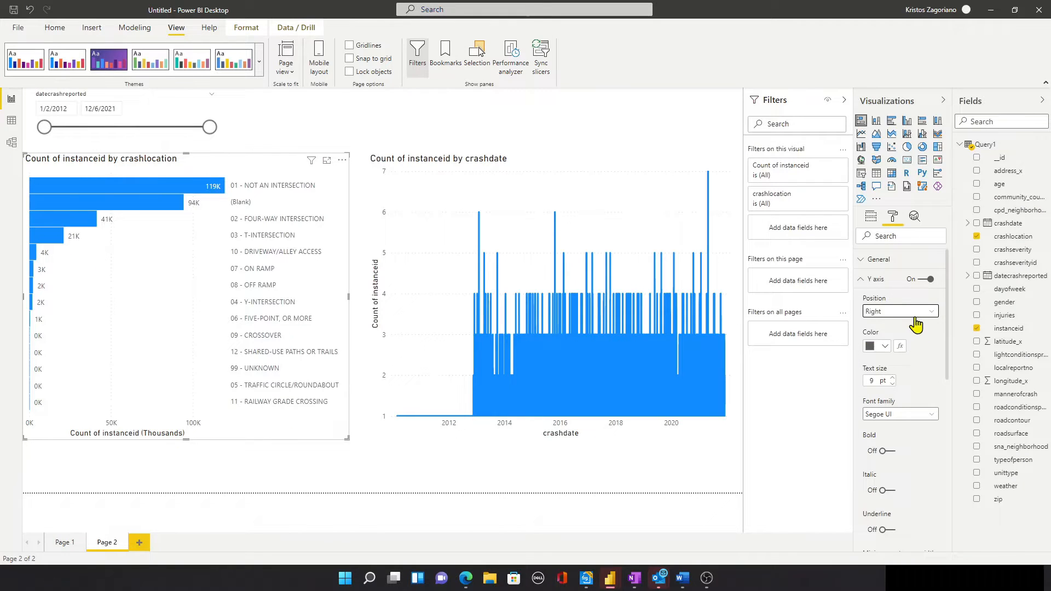
left_click(914, 318)
left_click(912, 325)
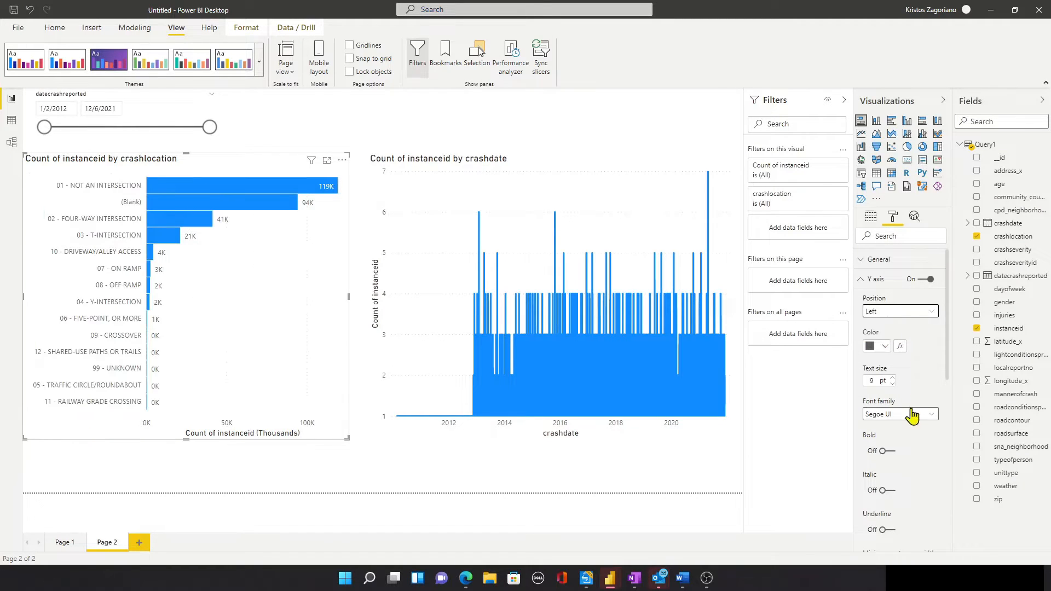
Try a minimum category width of 180 for the bar chart's Y axis, and reset it to 20.
scroll(913, 419, "down", 3)
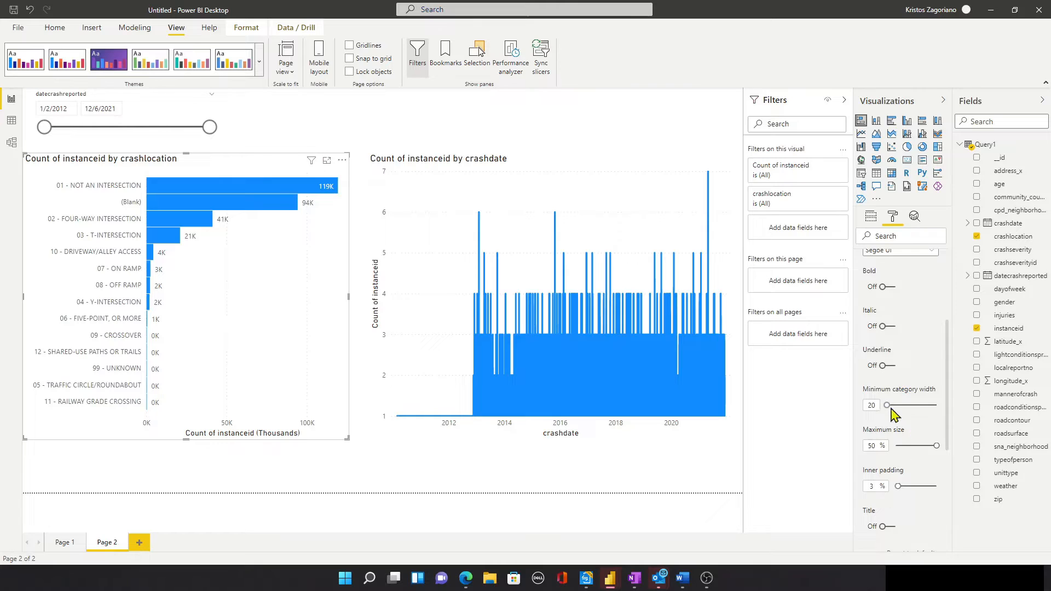
left_click_drag(886, 405, 949, 415)
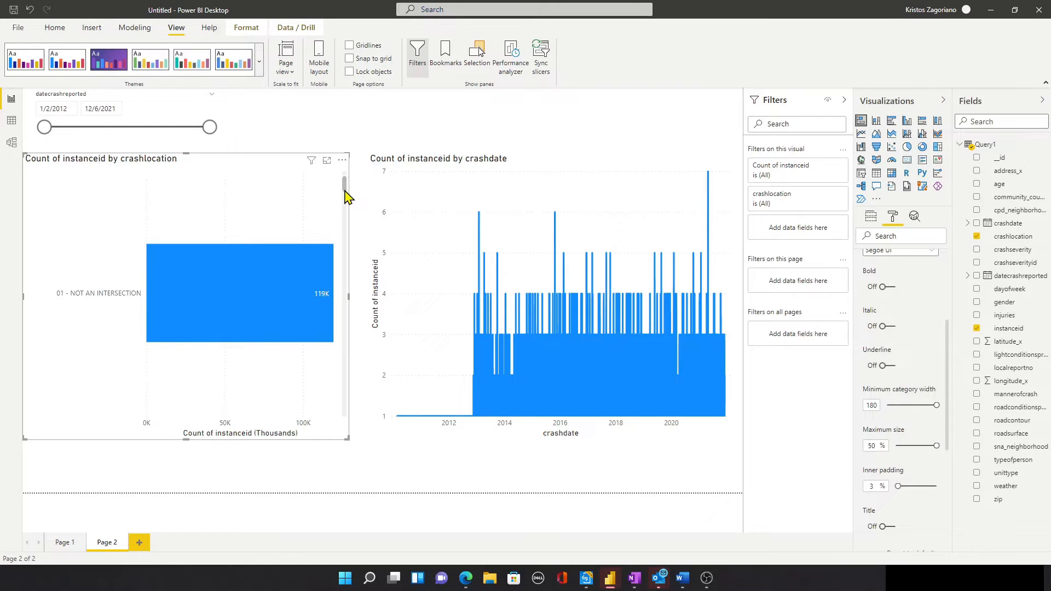
left_click_drag(344, 191, 342, 155)
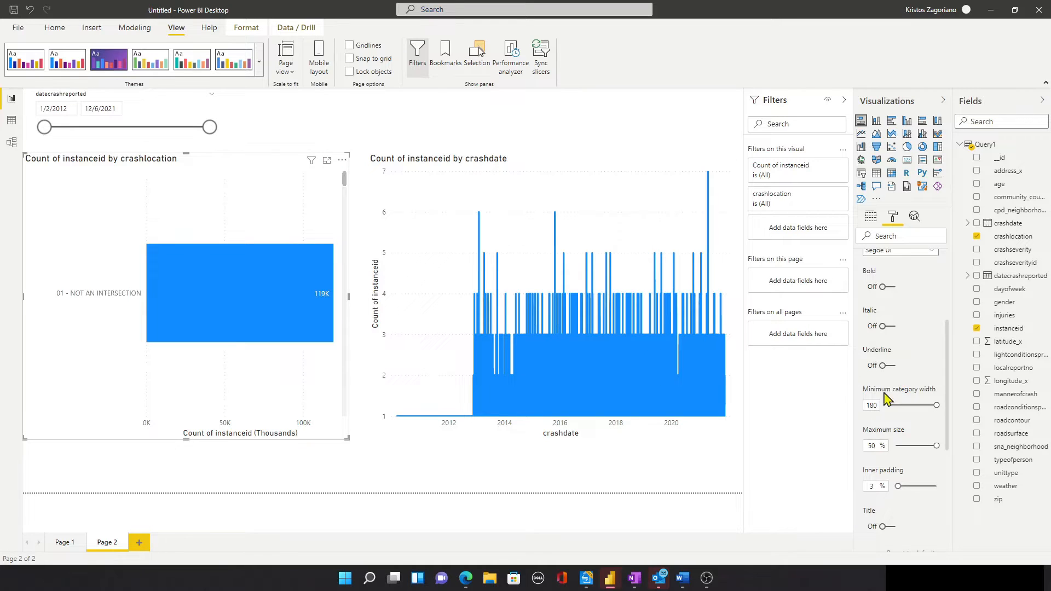
left_click_drag(904, 406, 886, 405)
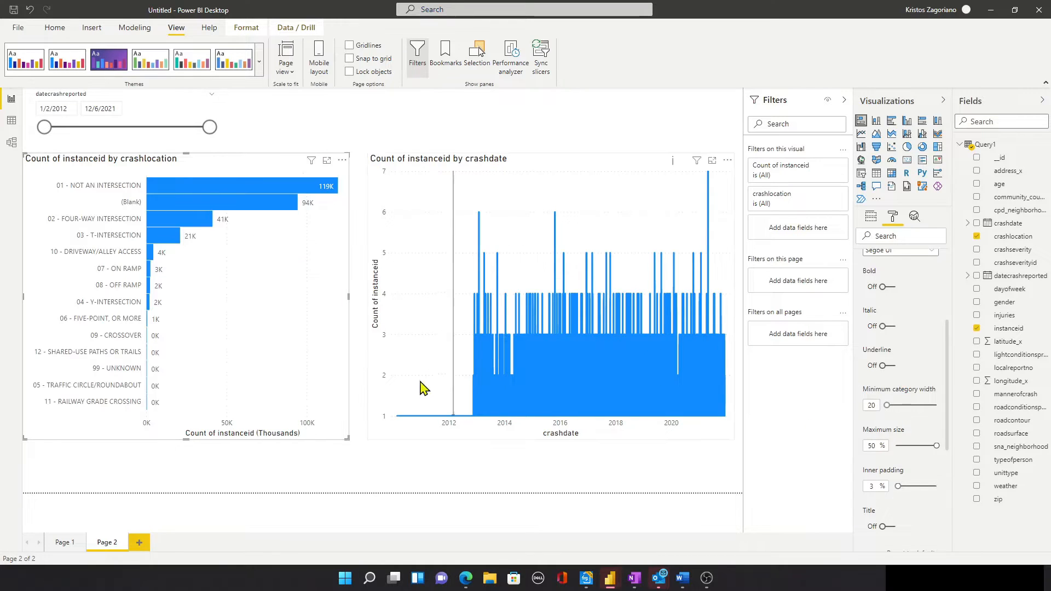
Review the X axis and Y axis formatting options of the crashdate line chart.
left_click(606, 175)
scroll(872, 340, "up", 2)
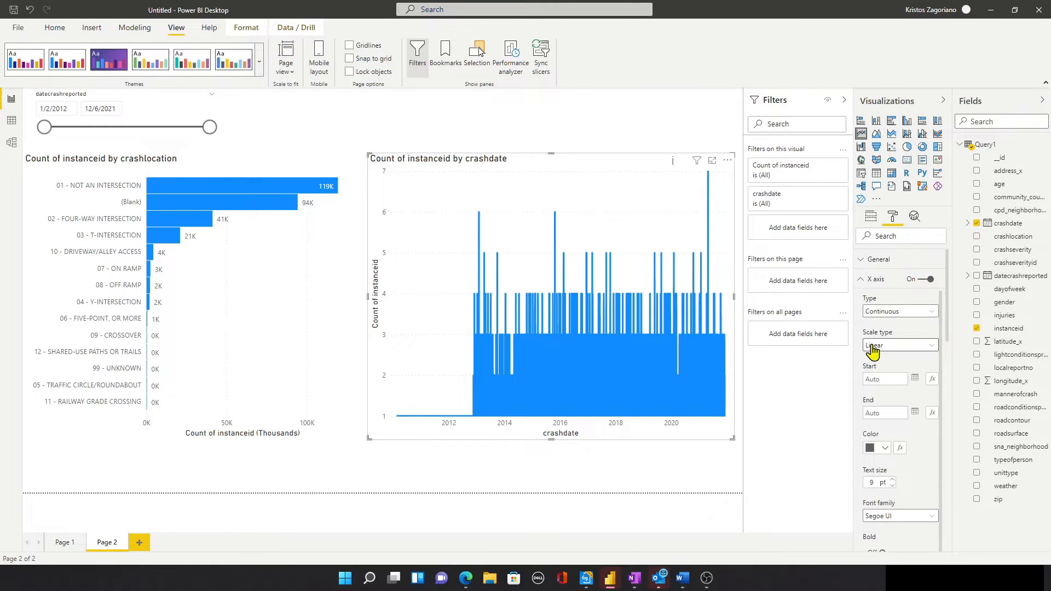
left_click(865, 280)
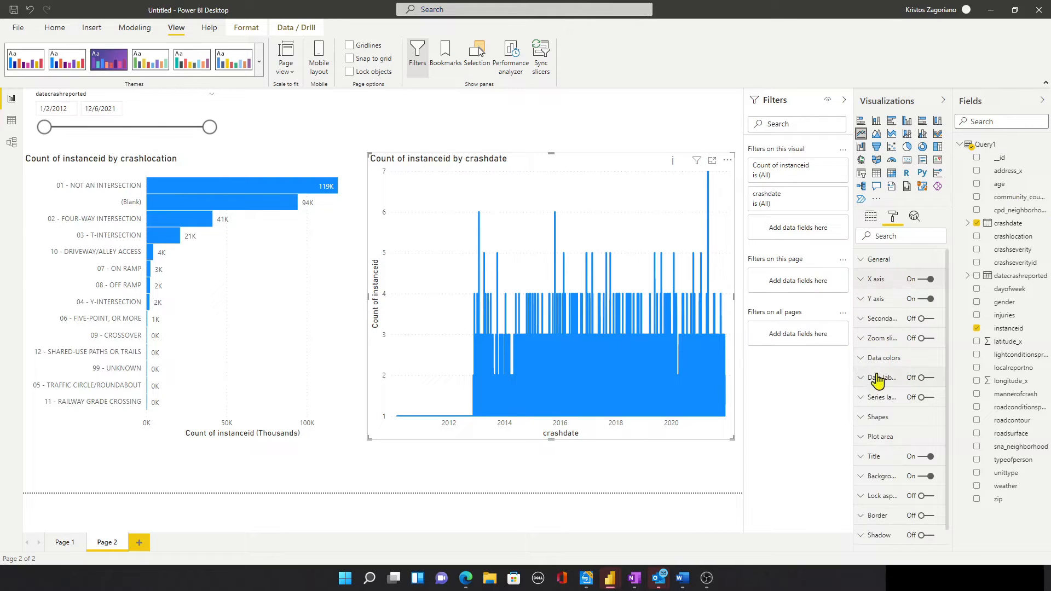
left_click(865, 300)
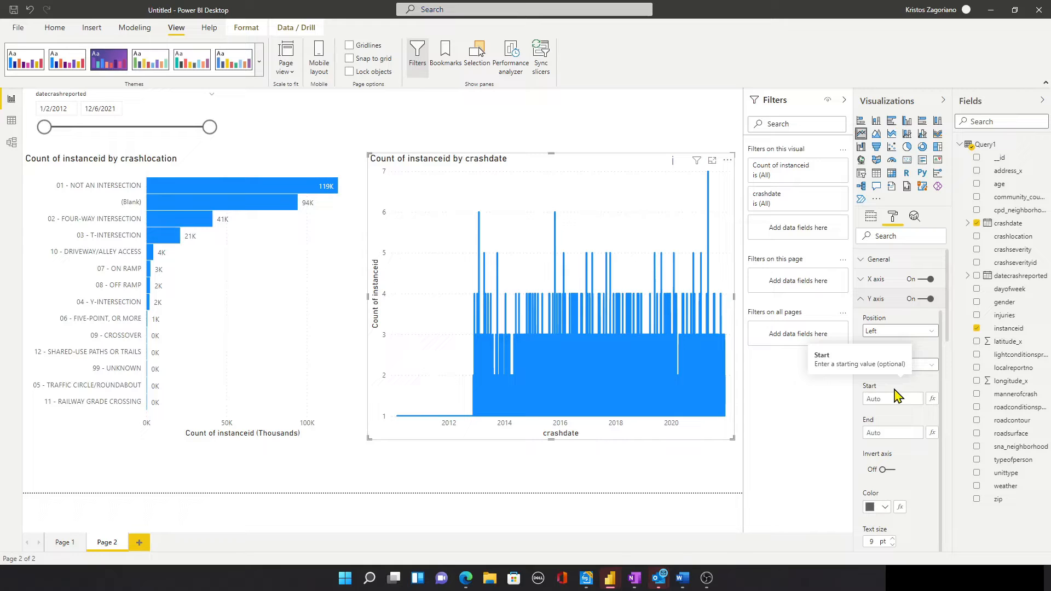
Change the crashdate axis of the line chart from individual dates to the Date Hierarchy.
left_click(870, 219)
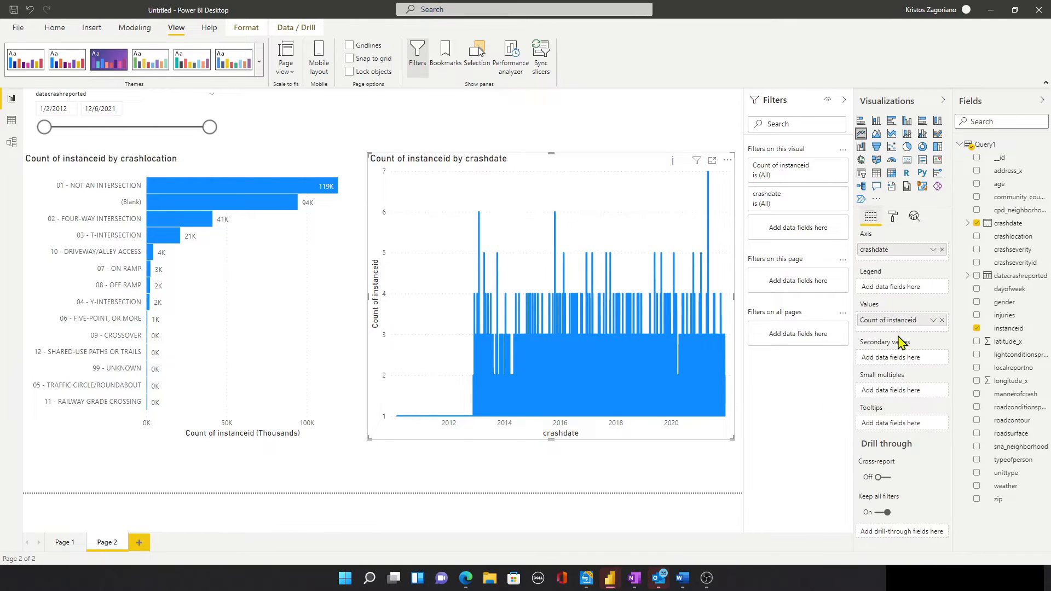
left_click(934, 252)
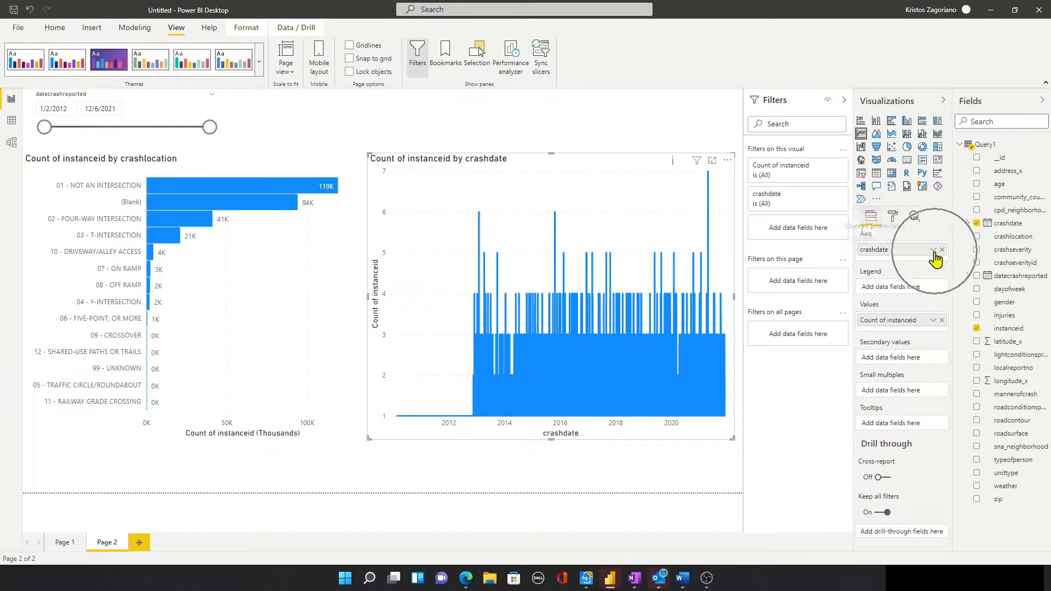
left_click(933, 252)
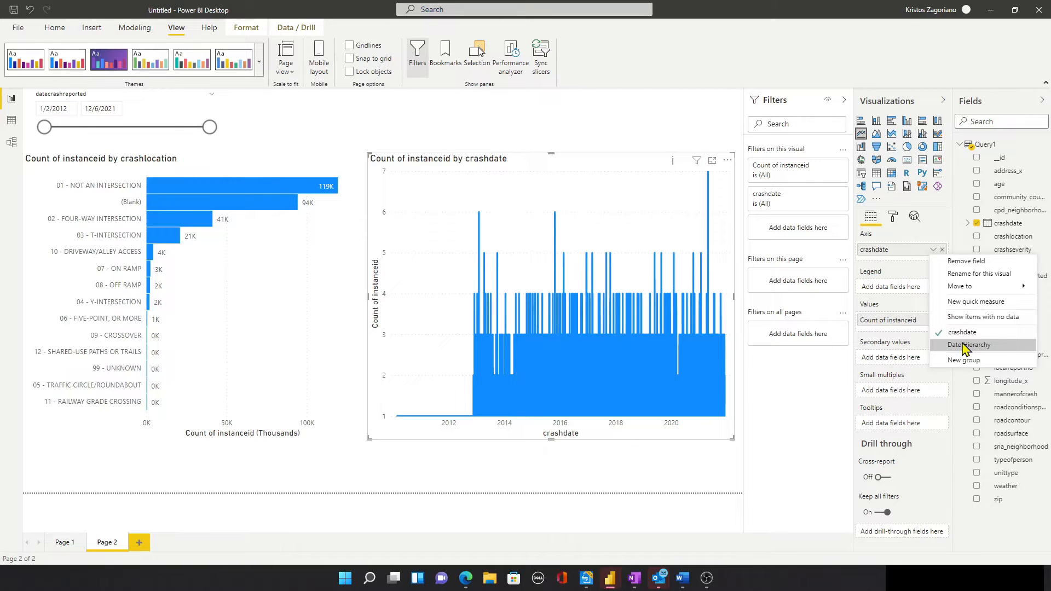
key("ctrl")
left_click(964, 345)
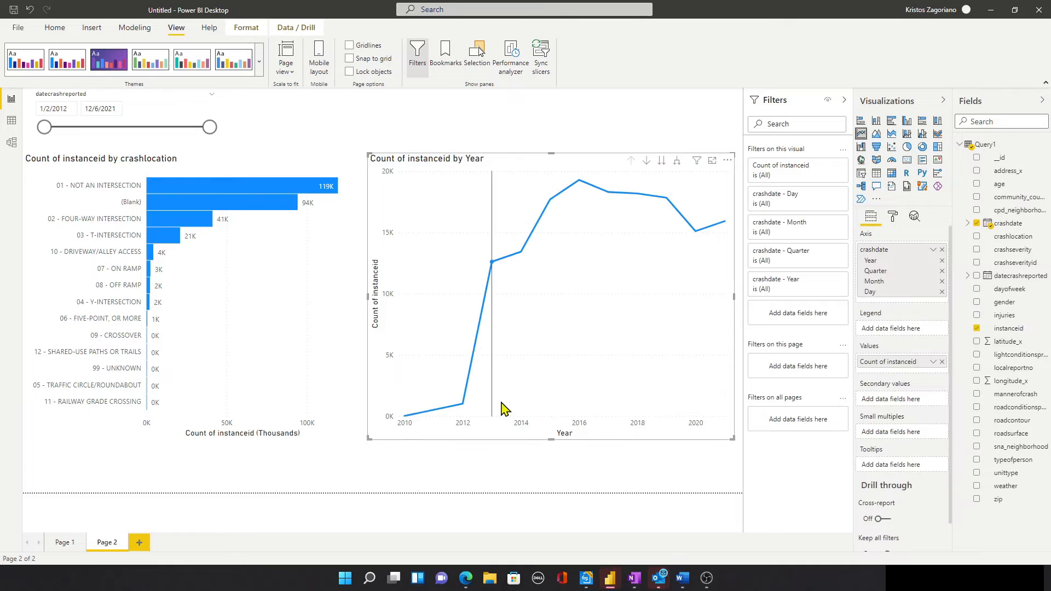
Cross-filter the yearly line chart by the 02 - FOUR-WAY INTERSECTION crash location, and clear that selection.
mouse_move(504, 408)
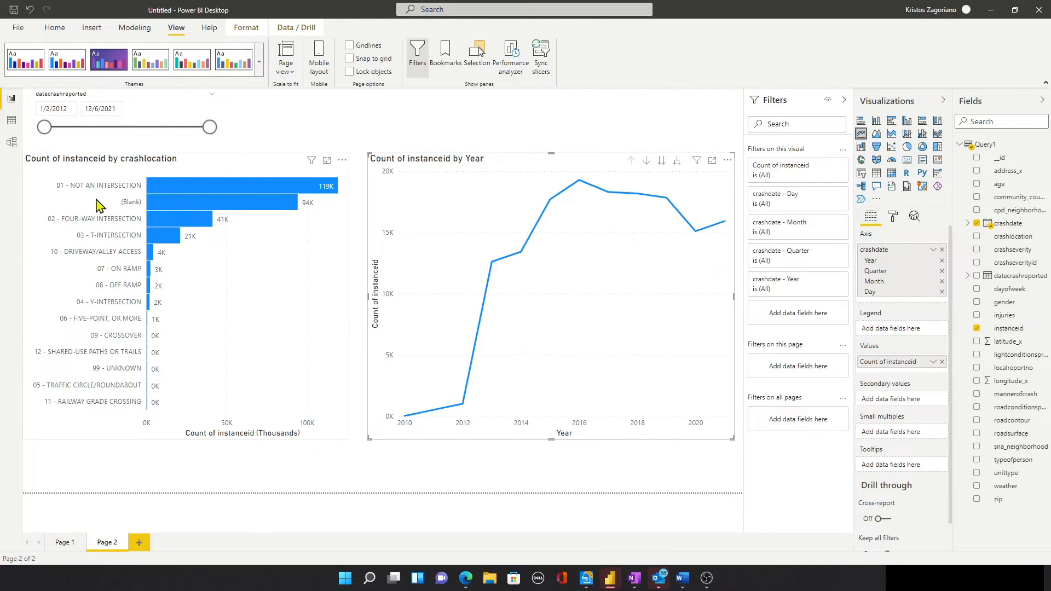
left_click(102, 219)
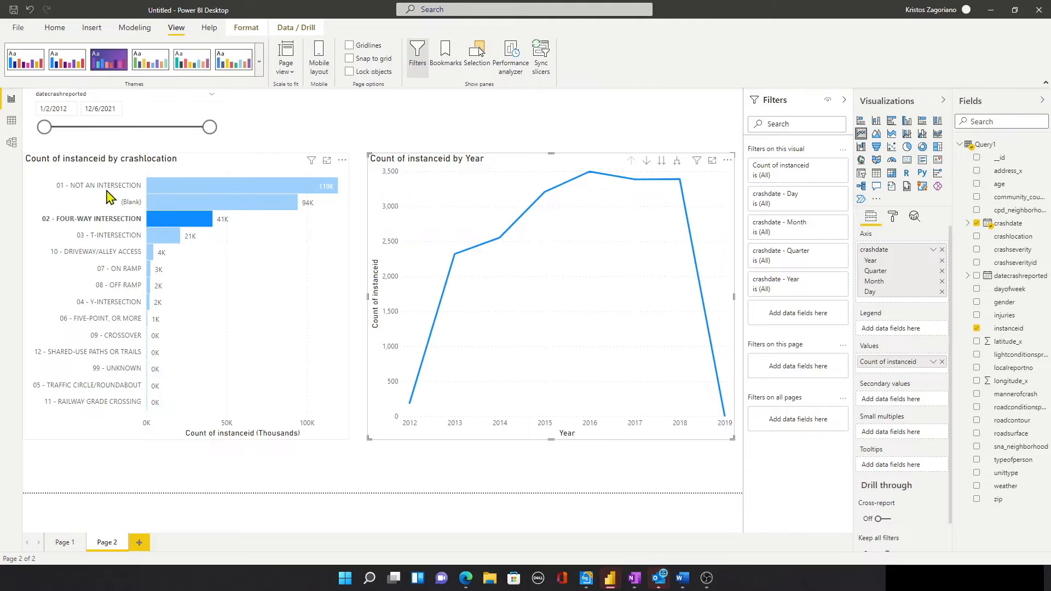
left_click(113, 226)
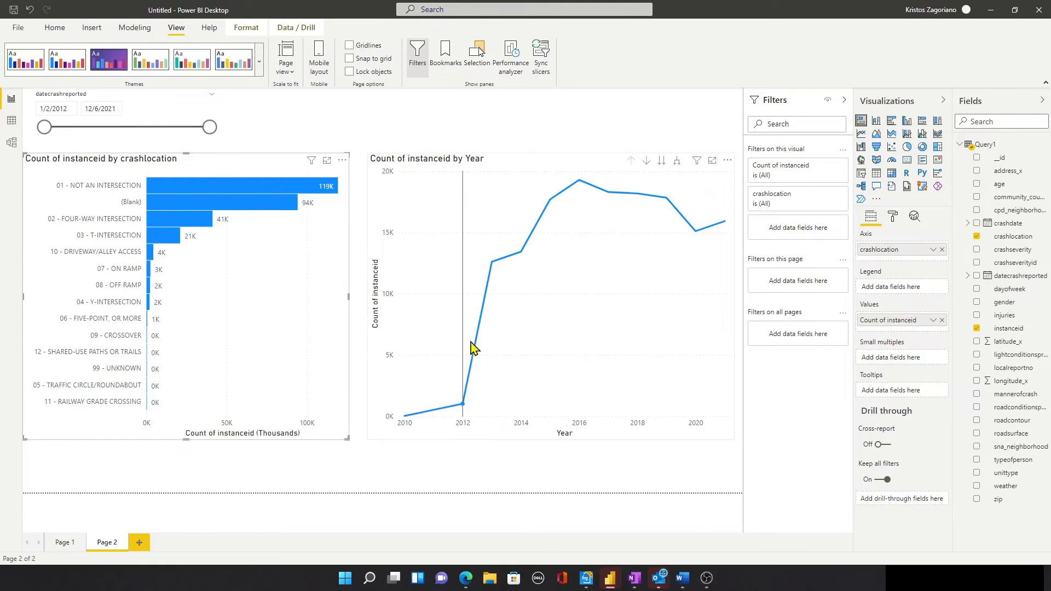
mouse_move(489, 295)
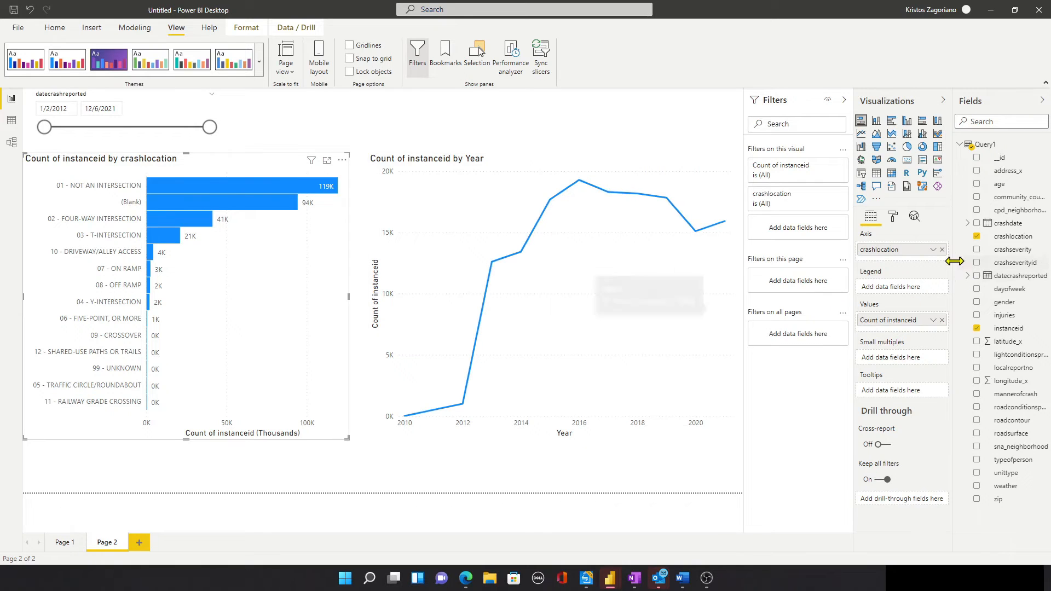
left_click(933, 251)
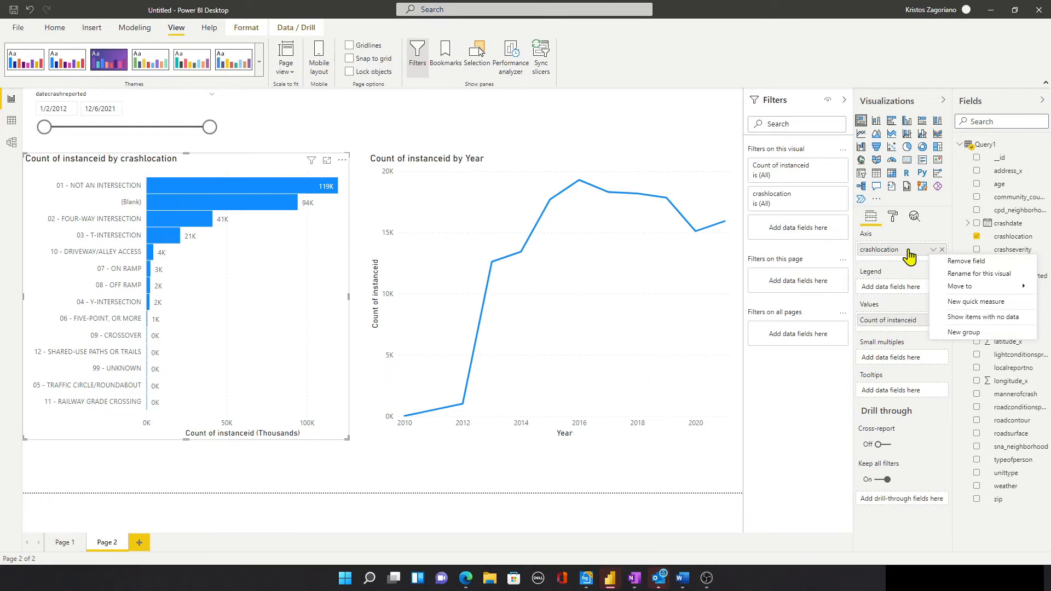
left_click(910, 250)
left_click(933, 250)
left_click(919, 249)
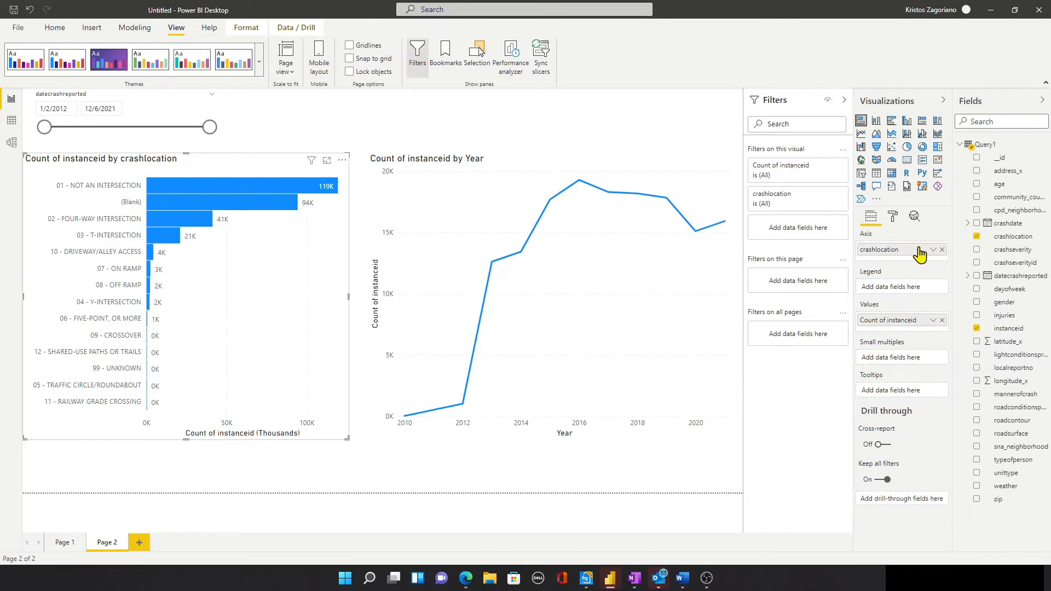
Remove the Quarter and Day levels from the line chart's crashdate hierarchy, and undo the Day removal.
left_click(659, 282)
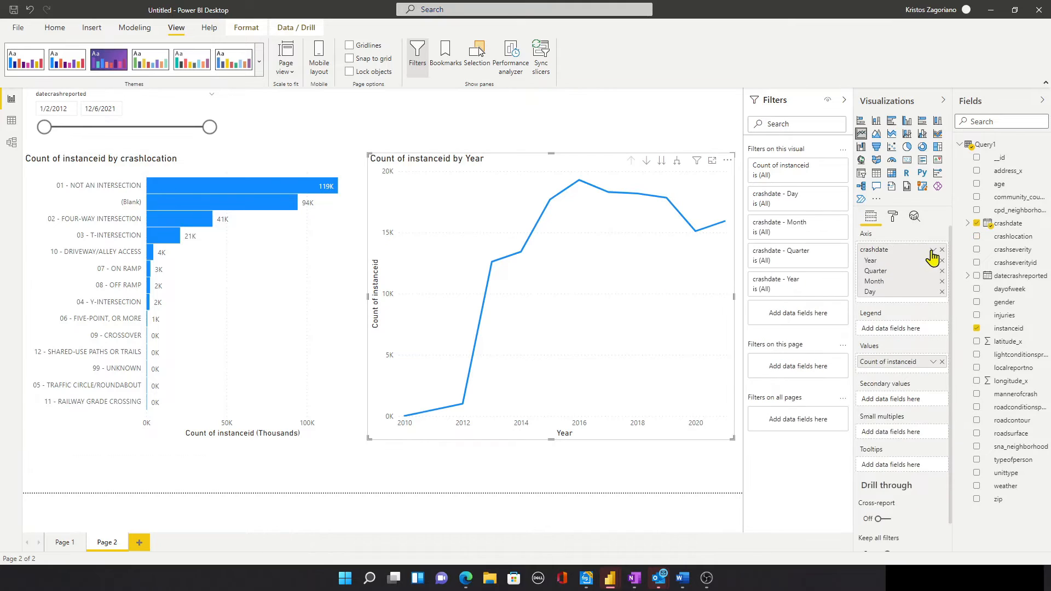
left_click(942, 271)
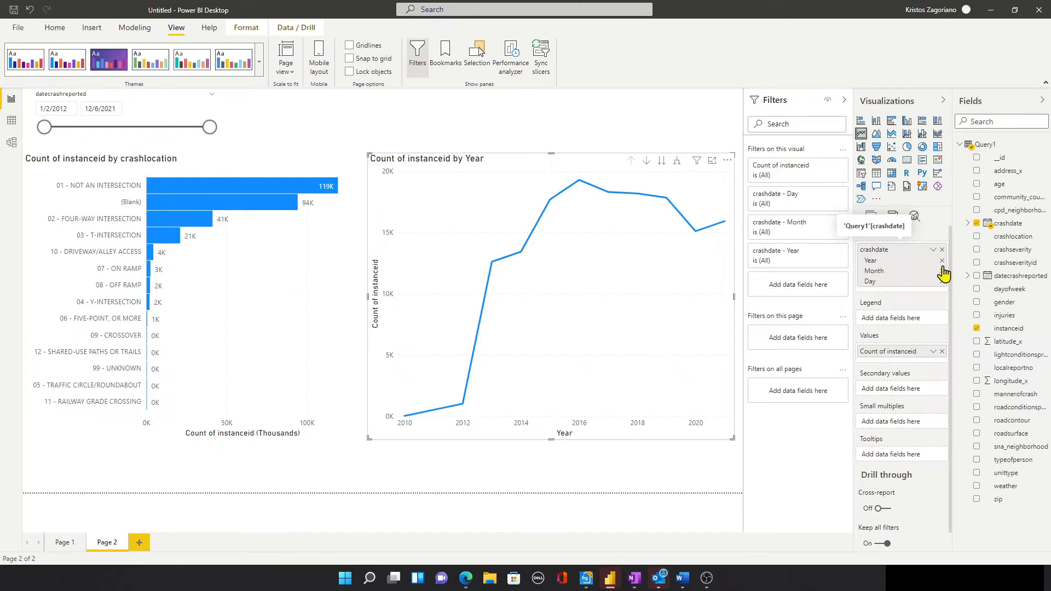
left_click(942, 281)
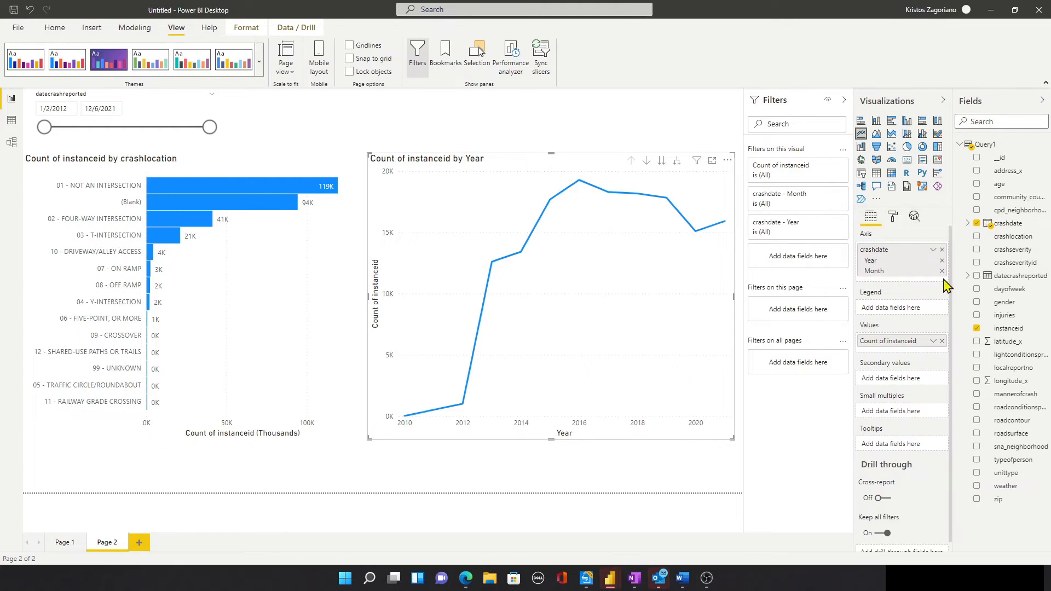
key("ctrl+z")
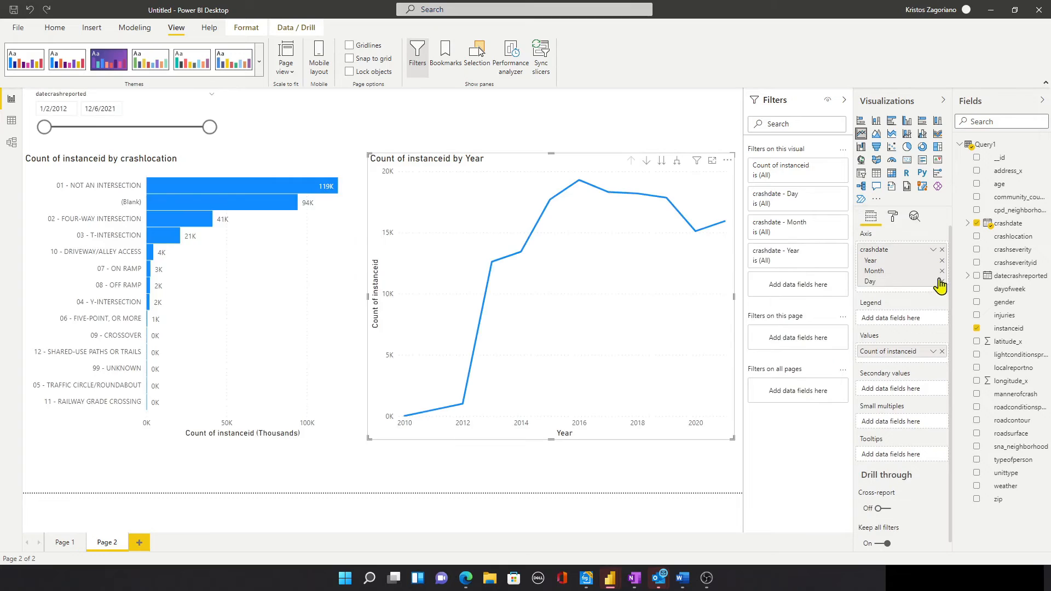
Filter the report to crashes reported from 7/12/2019, view the line chart by Month and by Year and Month, and return it to Year.
left_click_drag(41, 133, 170, 138)
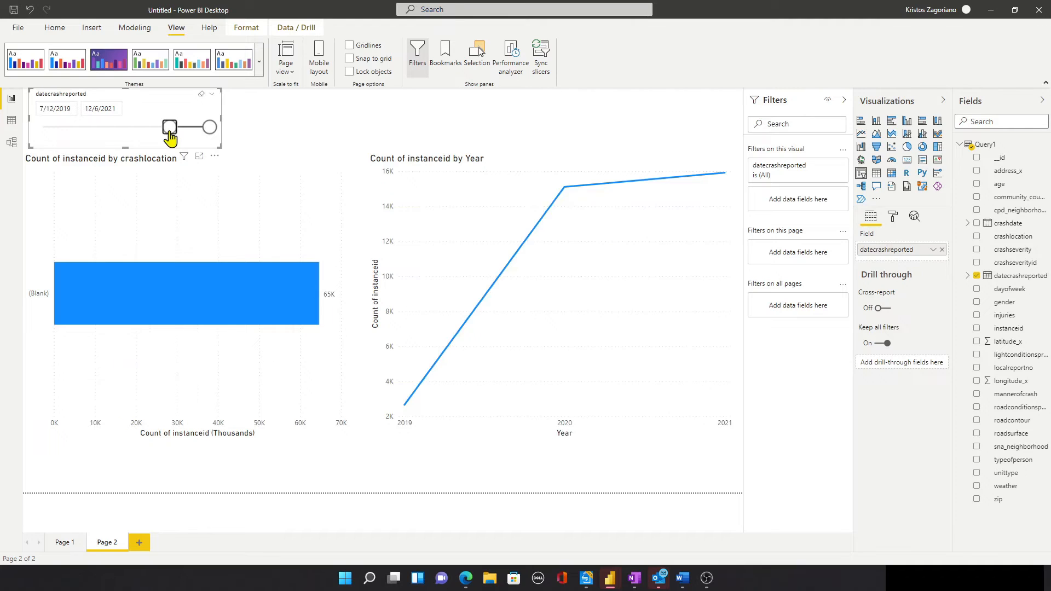
left_click(602, 303)
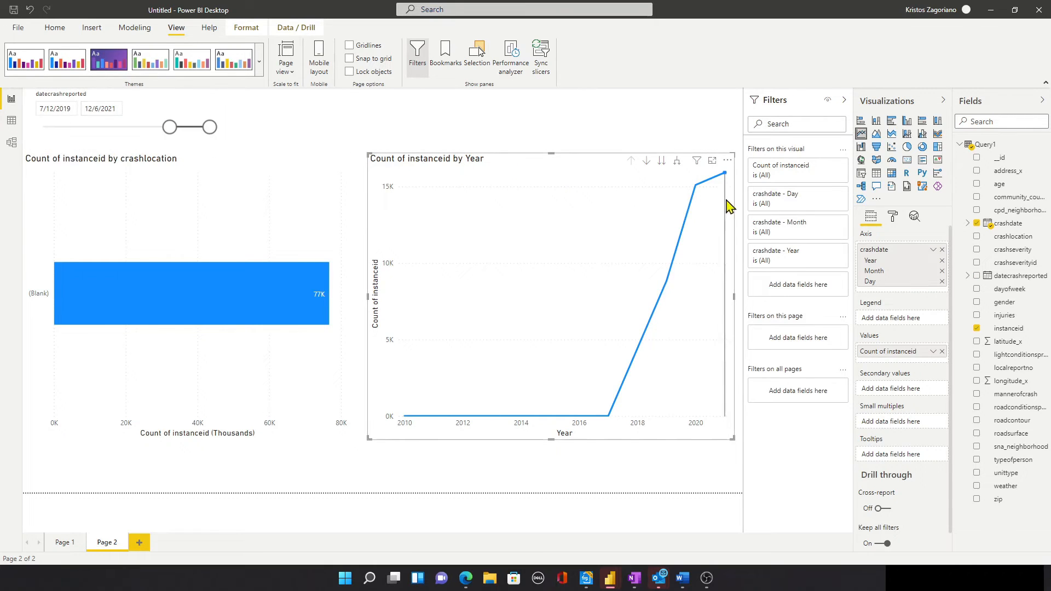
left_click(662, 162)
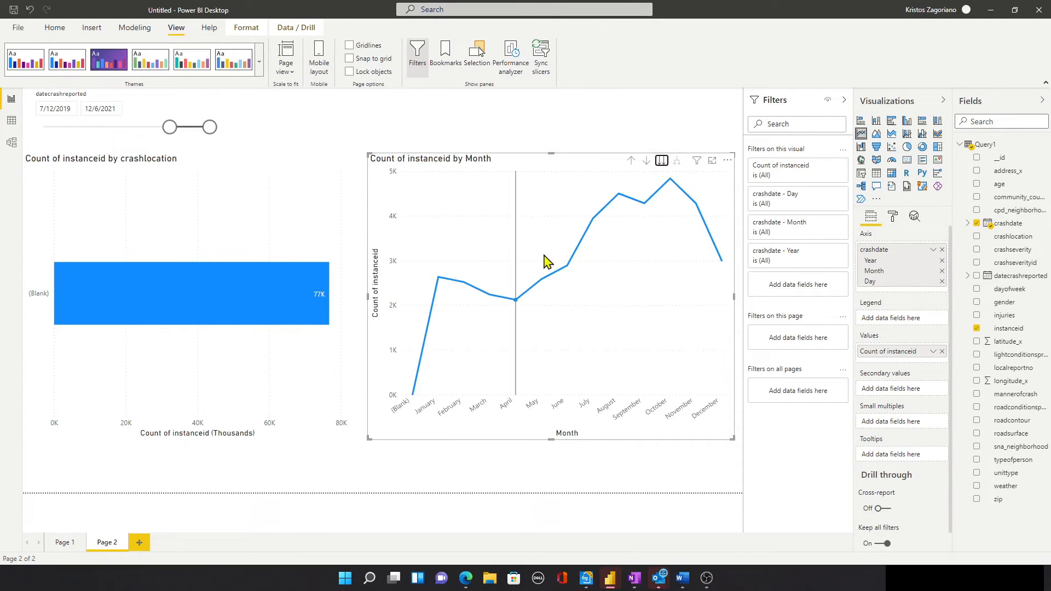
left_click(632, 161)
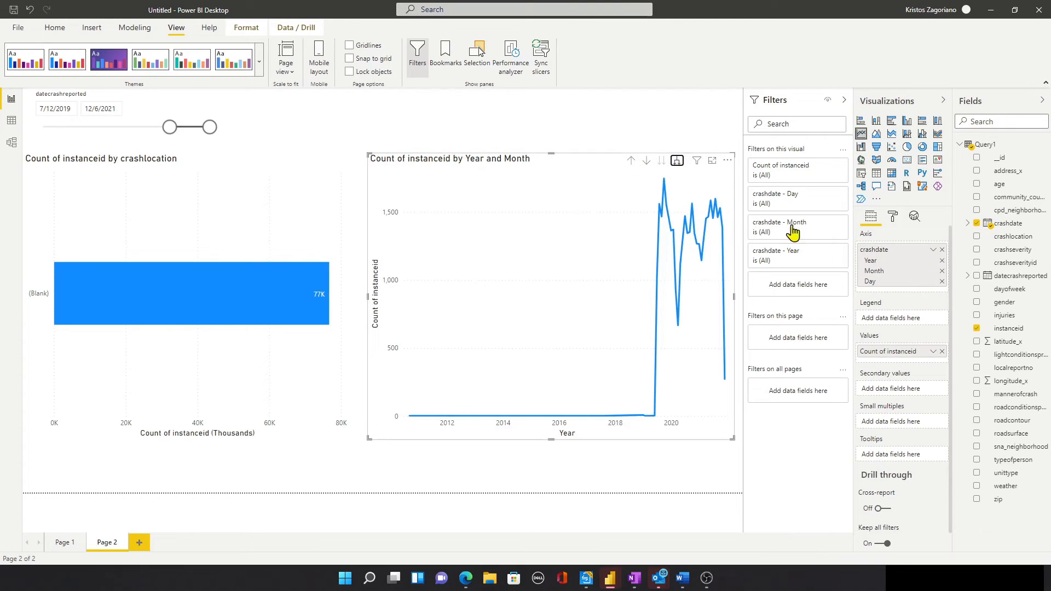
left_click(632, 161)
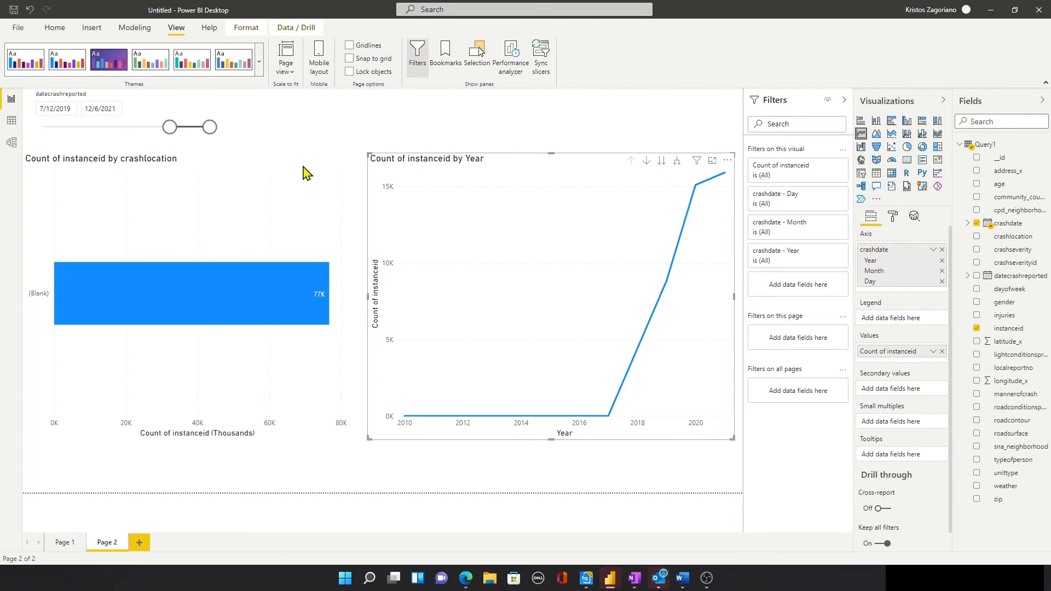
Move the datecrashreported start date to 3/17/2016, view the line chart by Month, and return it to the Year level.
left_click_drag(169, 127, 114, 127)
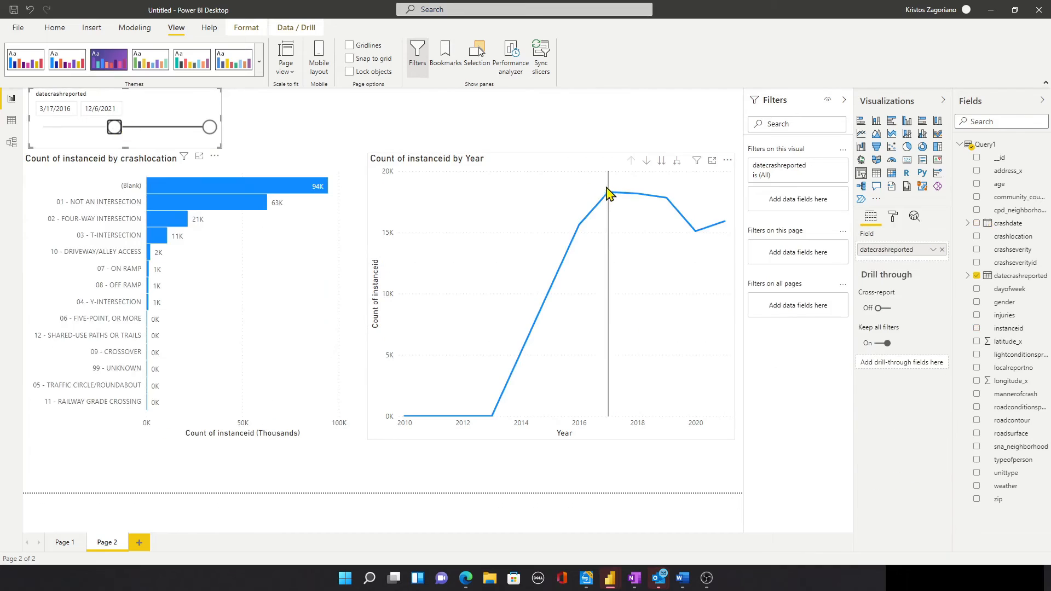
left_click(661, 162)
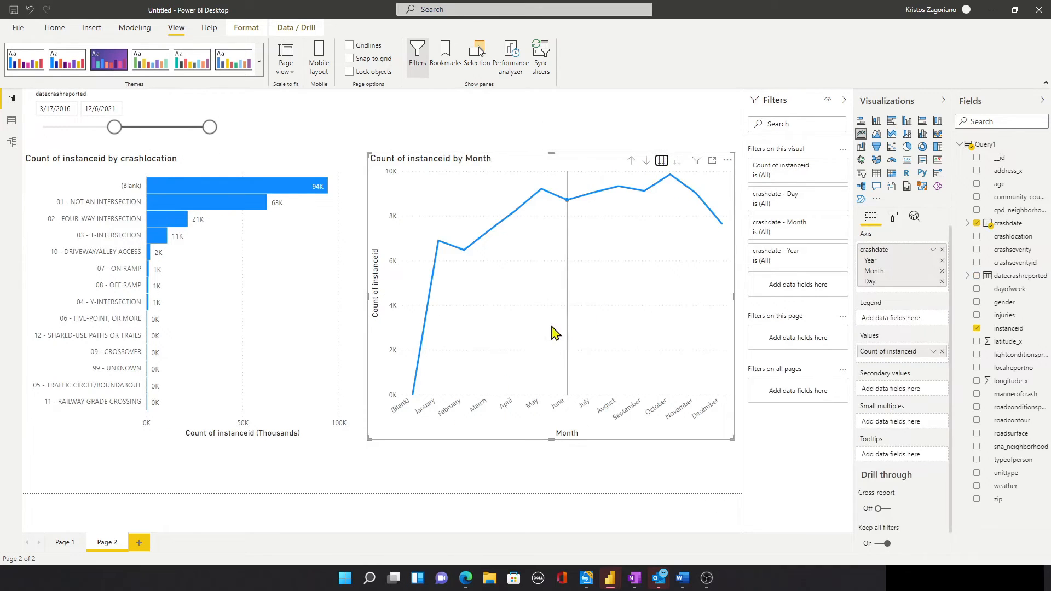
mouse_move(534, 344)
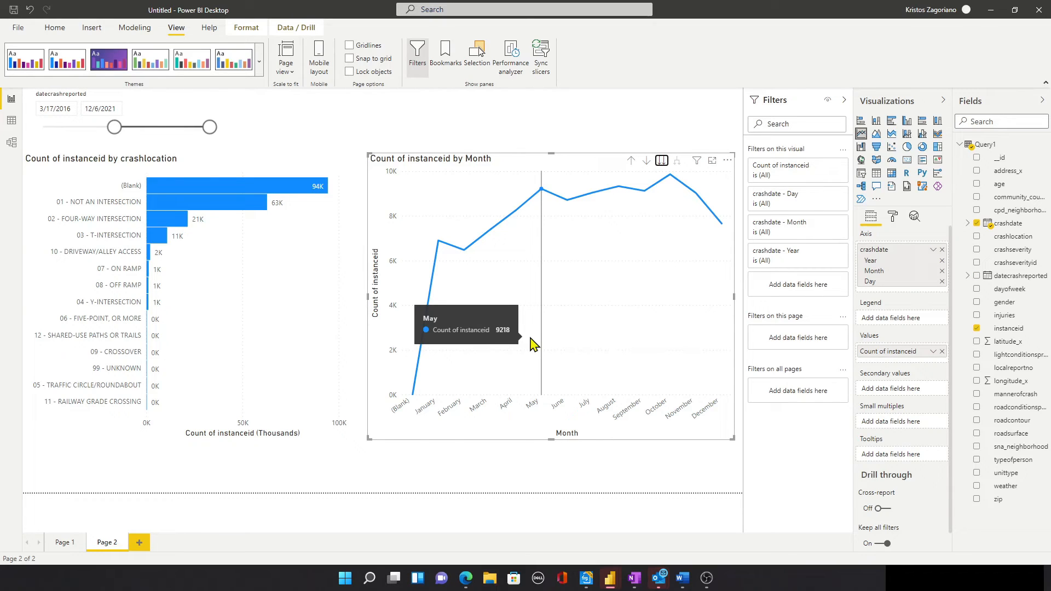
left_click(633, 161)
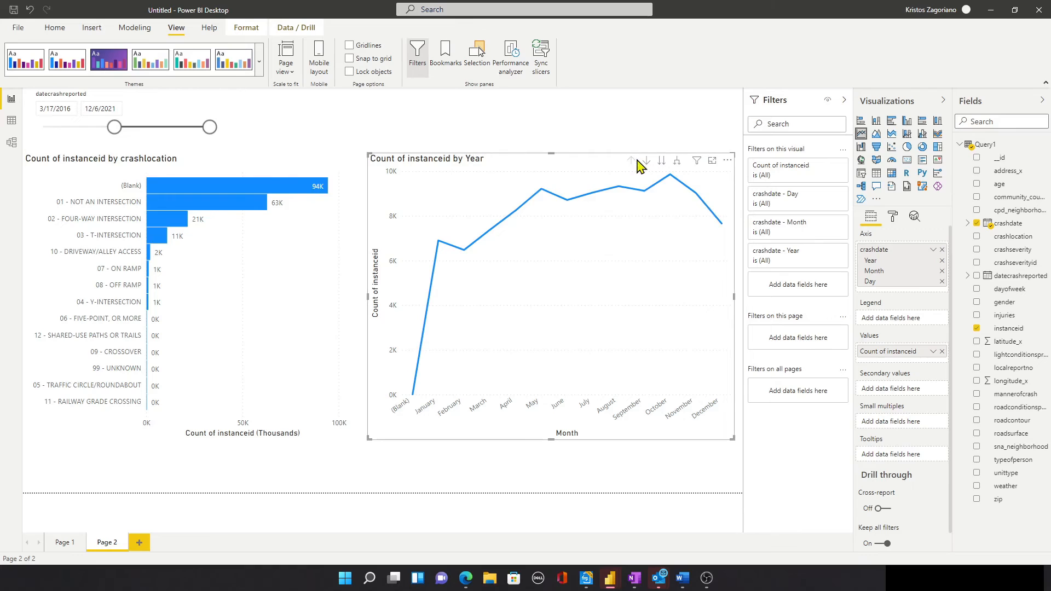
Expand the line chart to show Year and Month together, and move the datecrashreported start date to 1/20/2020.
left_click(677, 162)
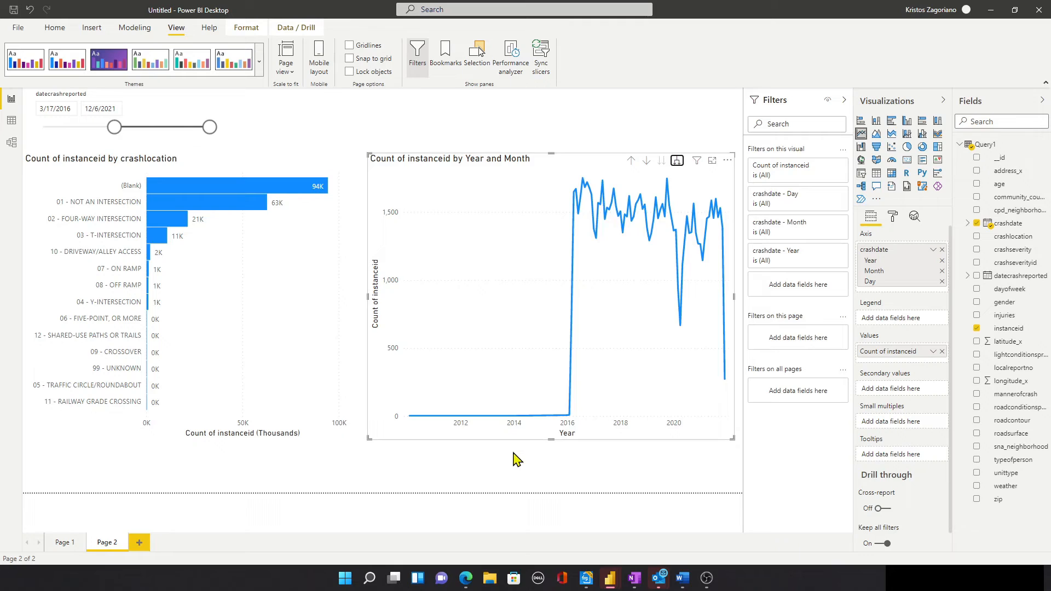
left_click_drag(114, 127, 177, 137)
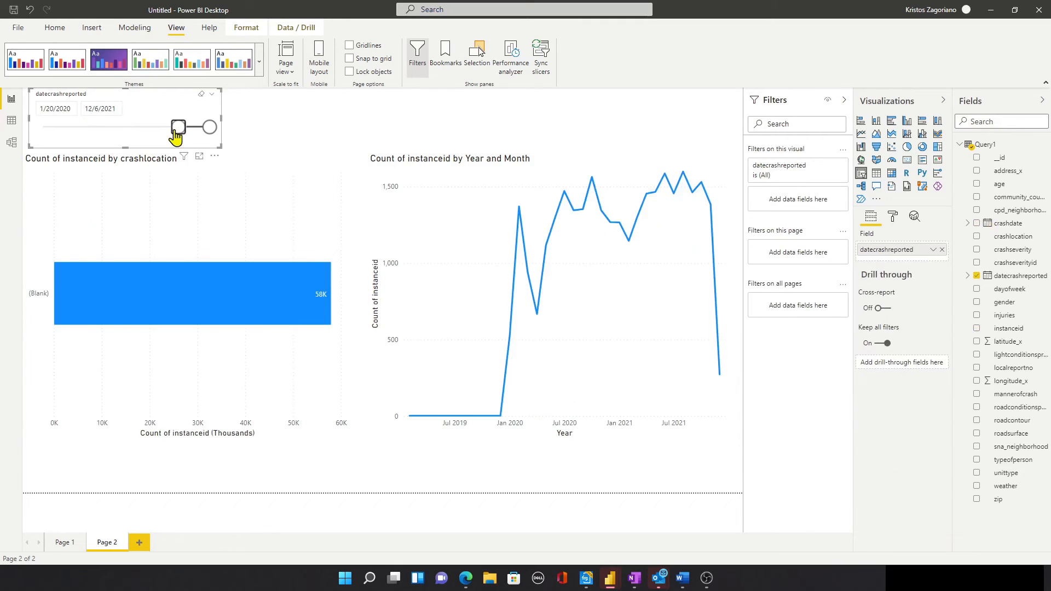